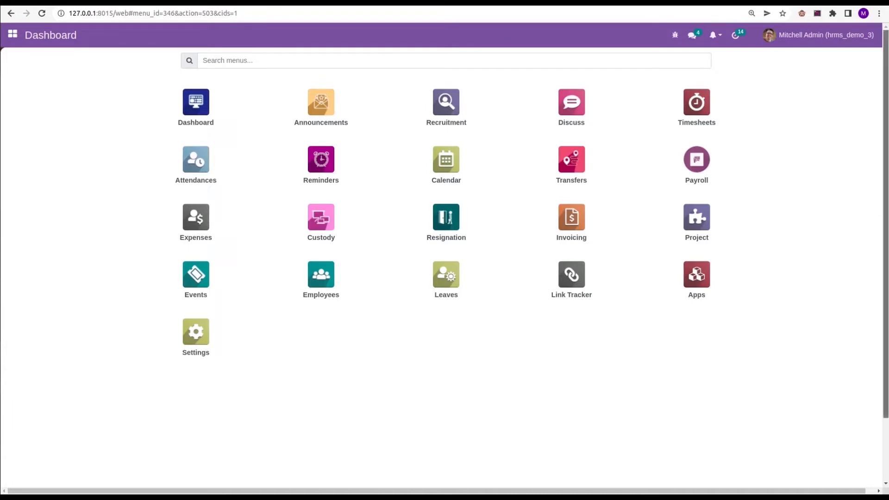
Search all modules in Apps for "hr_remin" to check the Open HRMS Reminders Todo module
scroll(786, 186, "down", 2)
left_click(702, 210)
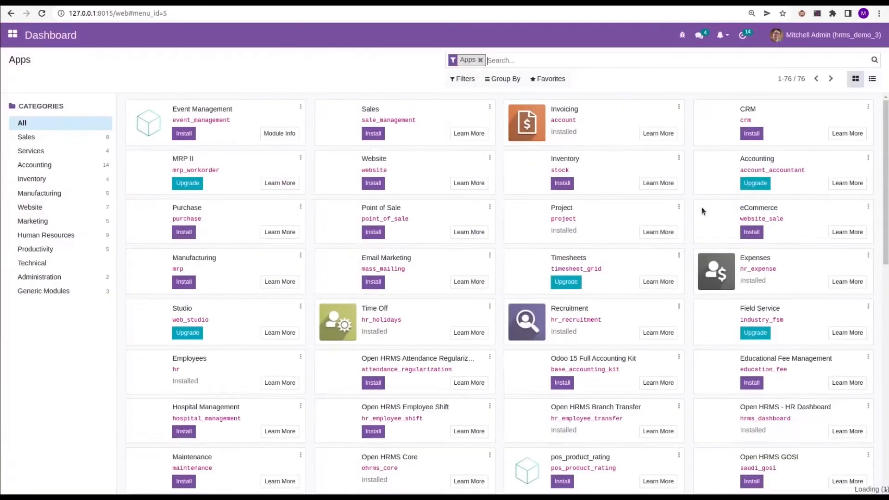
key("BackSpace")
type("hr_remin")
key("Return")
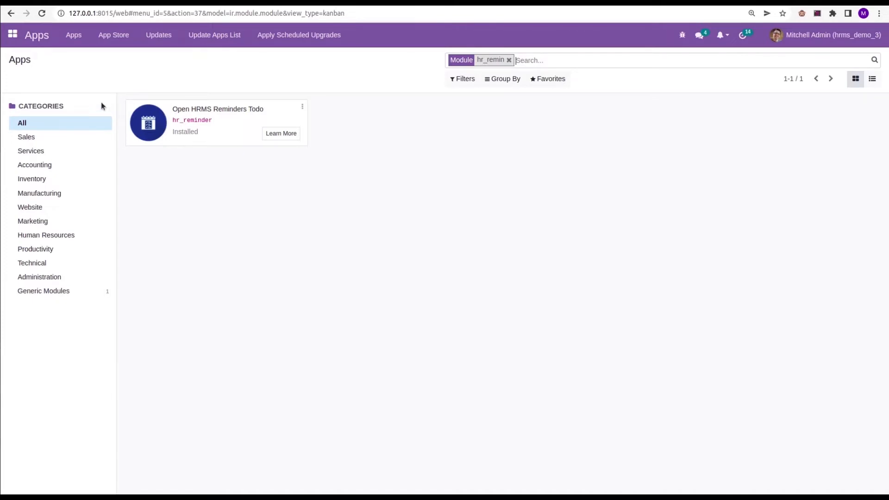
Check the quick reminders selector and open a blank reminder form to review its fields
left_click(13, 34)
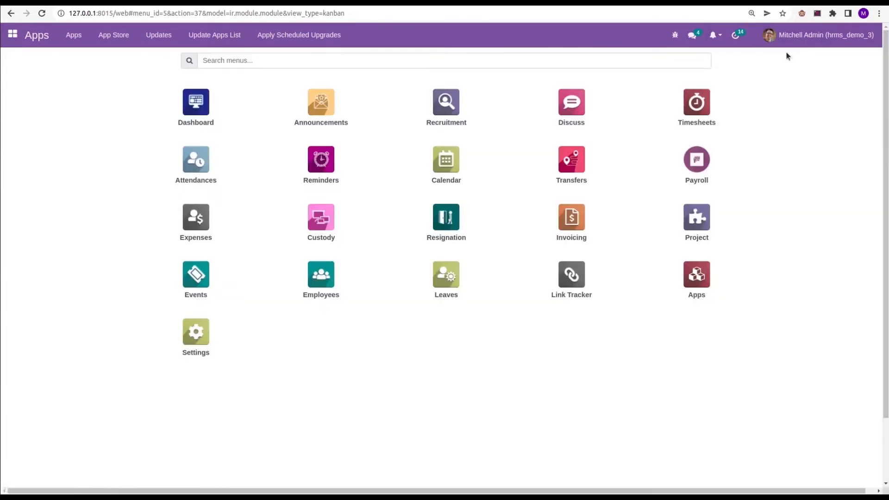
left_click(719, 37)
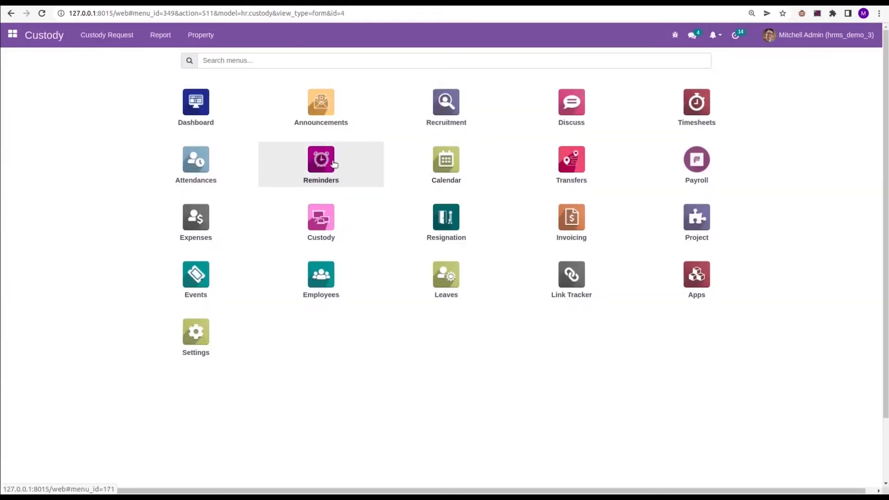
left_click(331, 165)
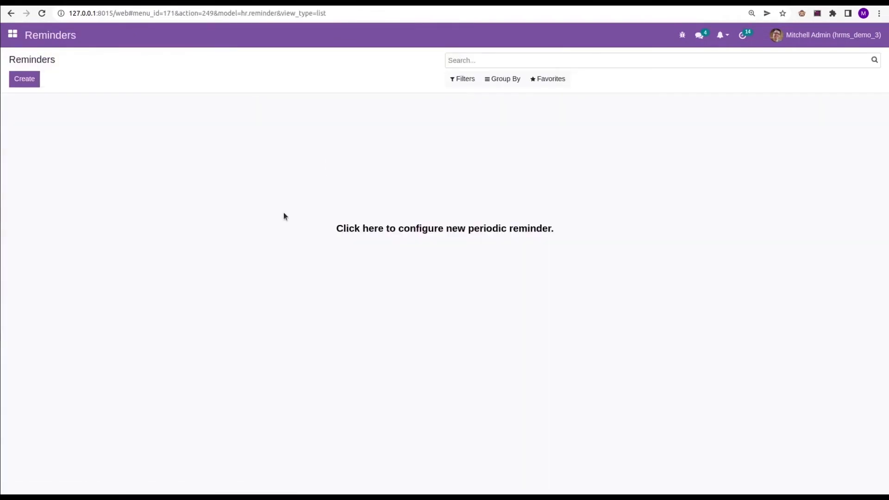
left_click(22, 82)
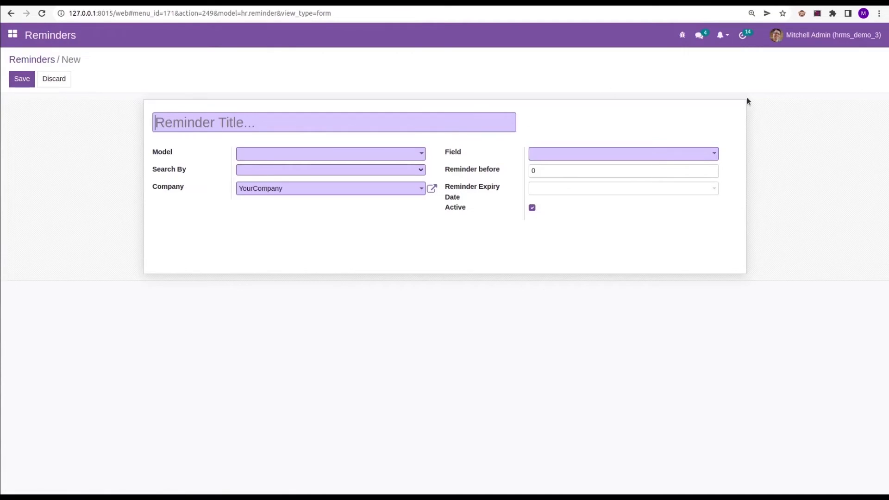
left_click(281, 128)
Open custody request CR0004 for the car in Custody to review its details and return date
left_click(12, 36)
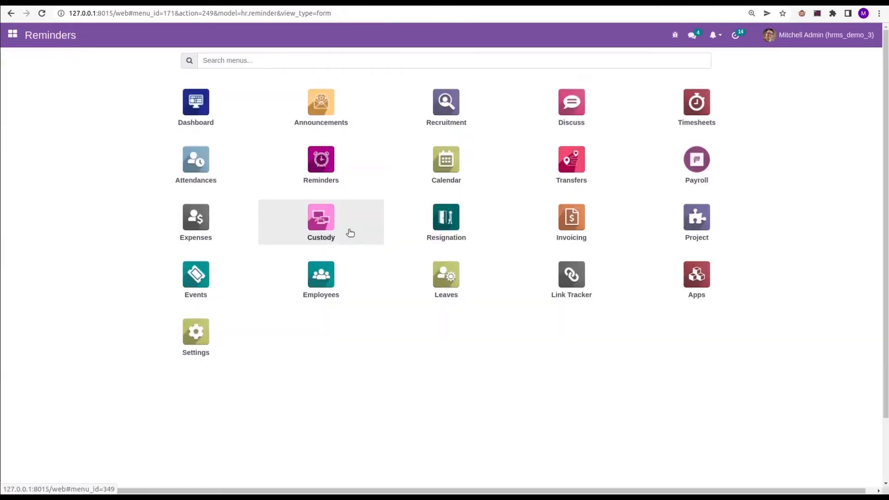
left_click(327, 232)
left_click(214, 145)
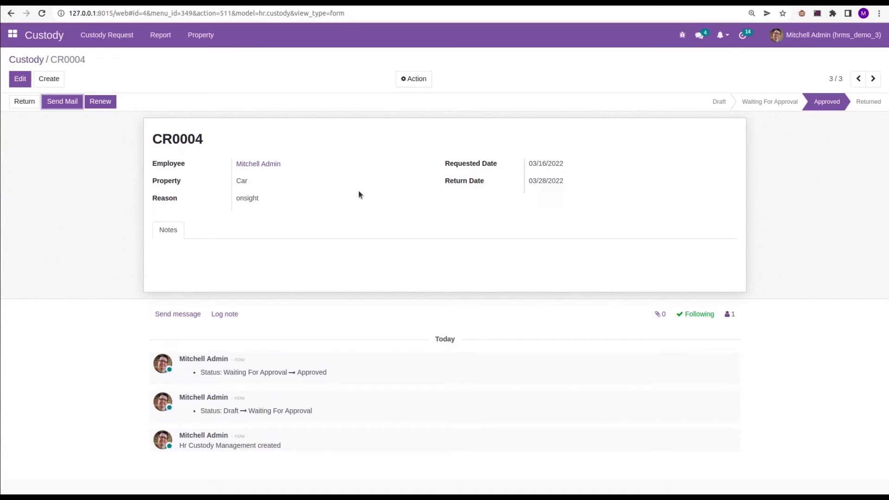
Create a new reminder titled "Car Custody" in Reminders
left_click(16, 37)
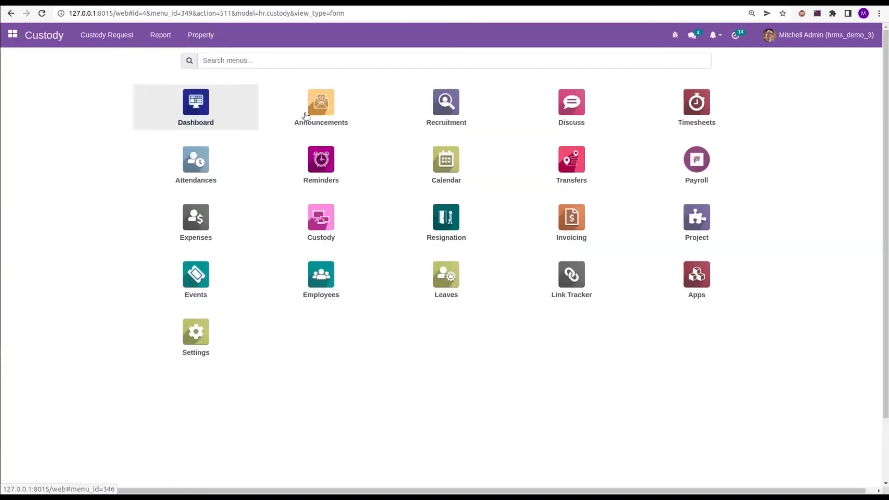
left_click(301, 163)
left_click(22, 76)
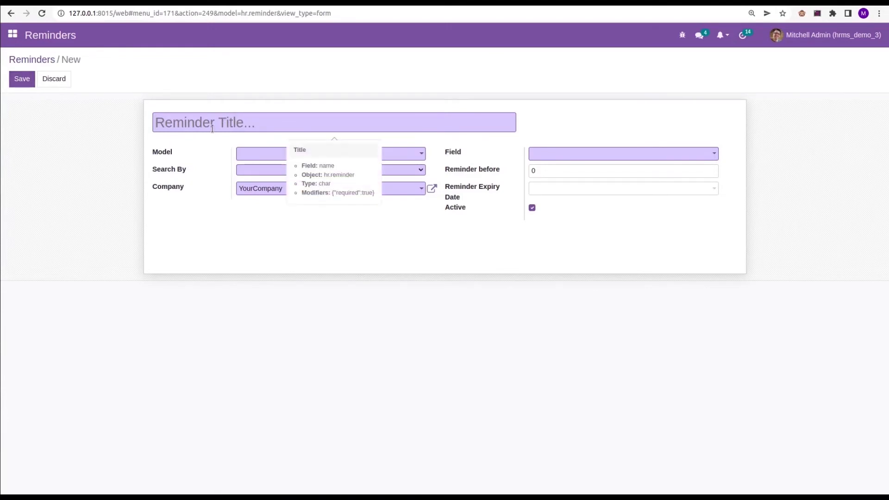
type("Car C")
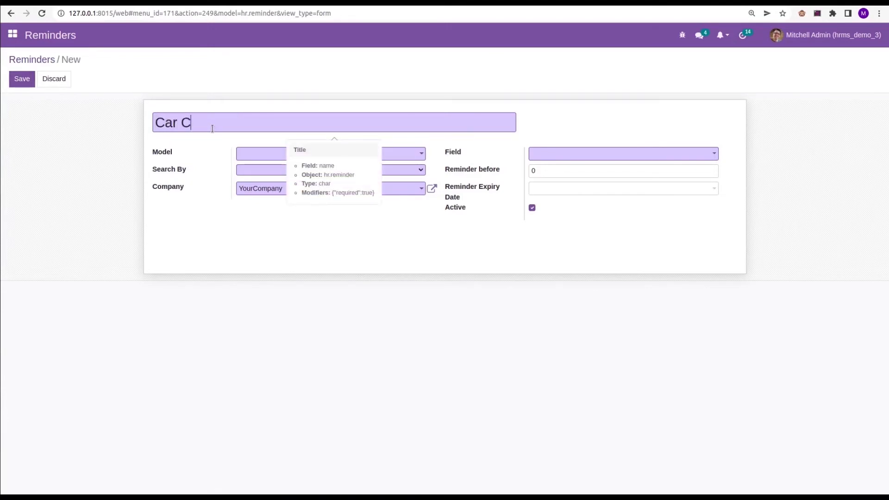
type("ustody")
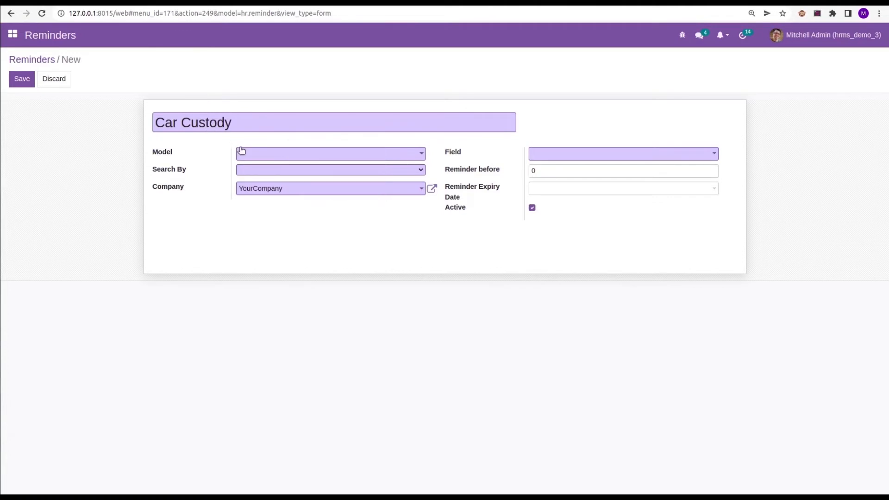
Set the reminder's model to Hr Custody Management and its Search By option to Today
left_click(252, 154)
type("hr")
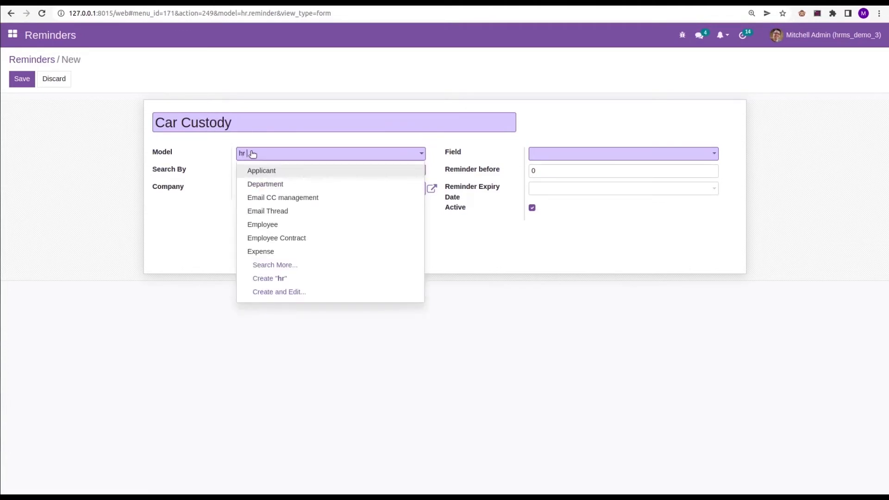
type(" cu")
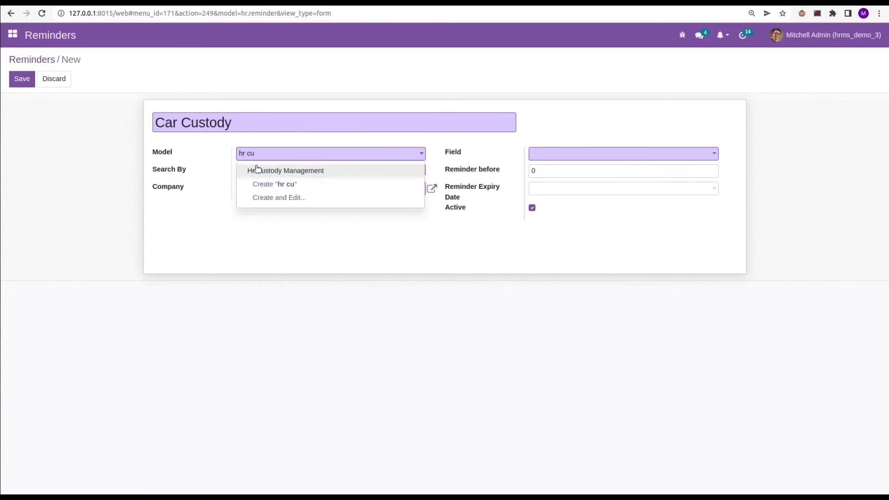
left_click(258, 170)
left_click(271, 172)
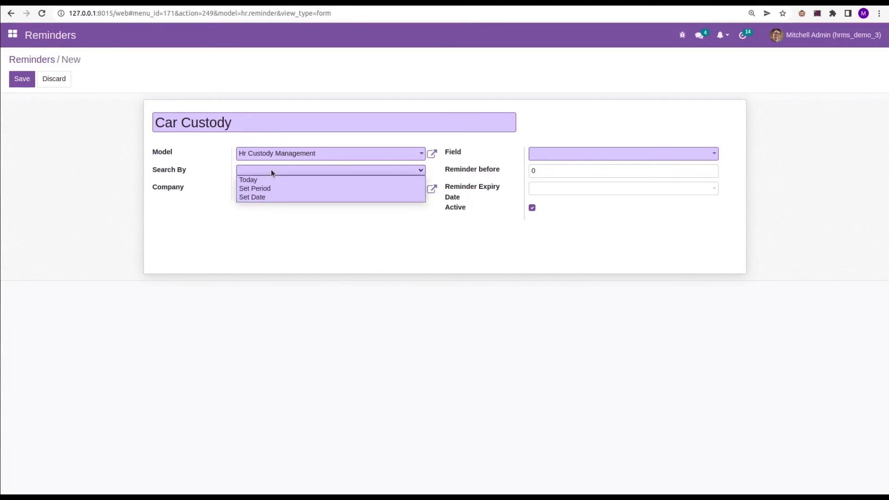
left_click(266, 180)
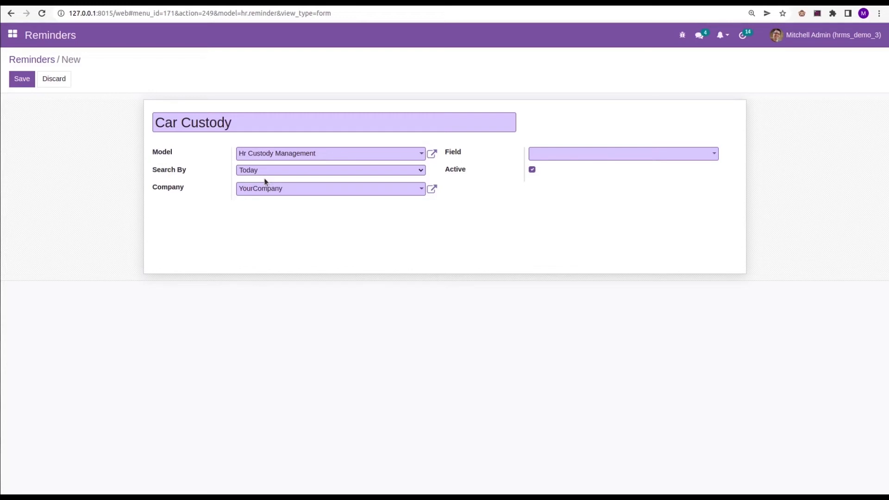
Try the Set Period and Set Date options for Search By and switch back to Today
left_click(257, 173)
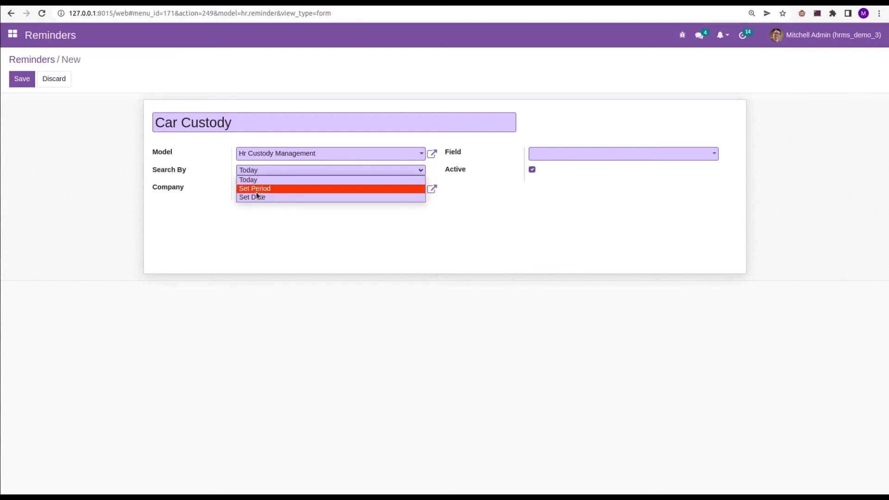
left_click(257, 186)
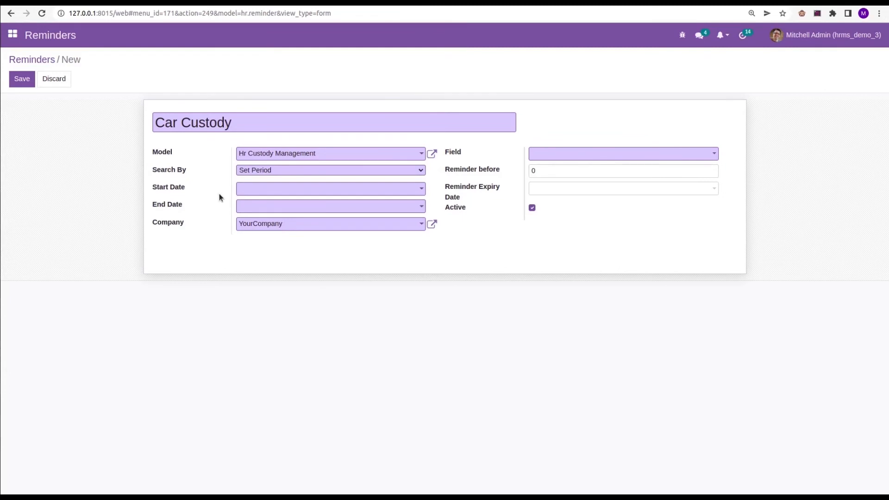
left_click(257, 172)
left_click(265, 197)
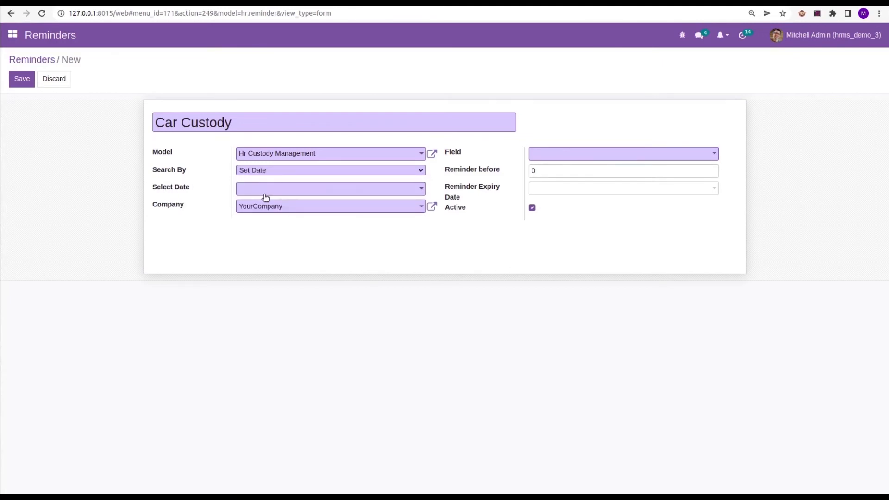
left_click(279, 171)
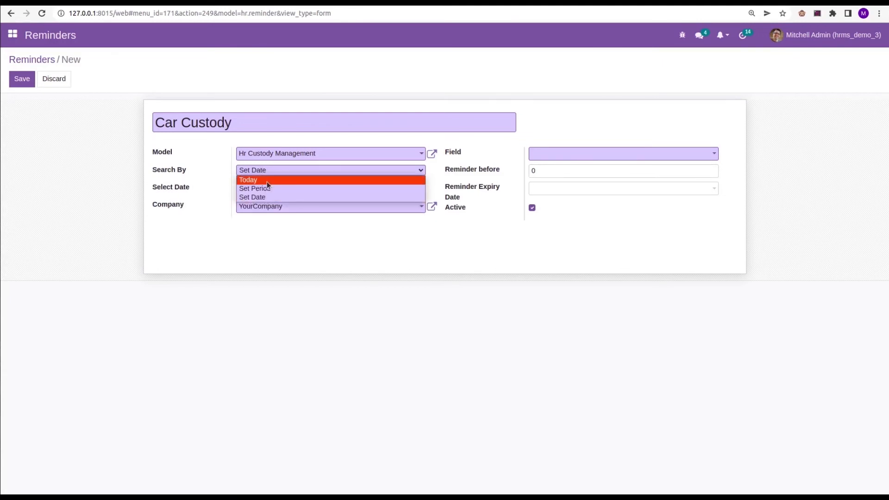
left_click(267, 181)
Set the reminder's field to Return Date (hr.custody), save it and return to the reminders list
left_click(595, 155)
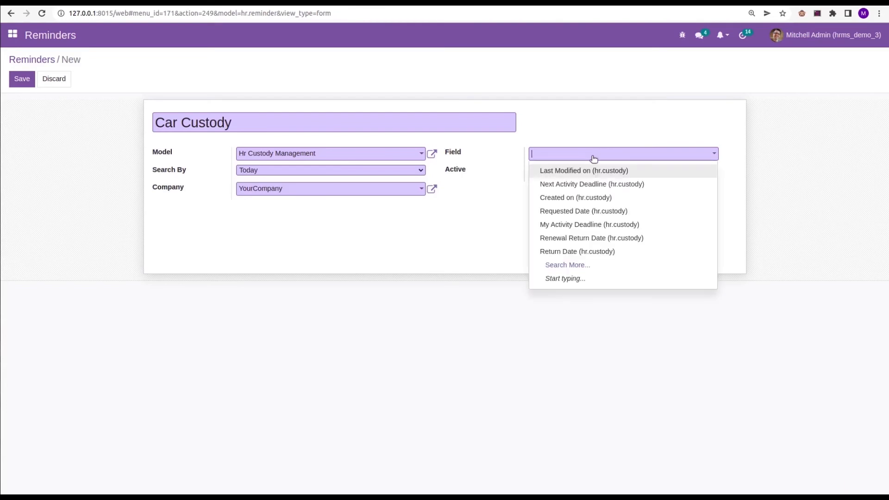
type("re")
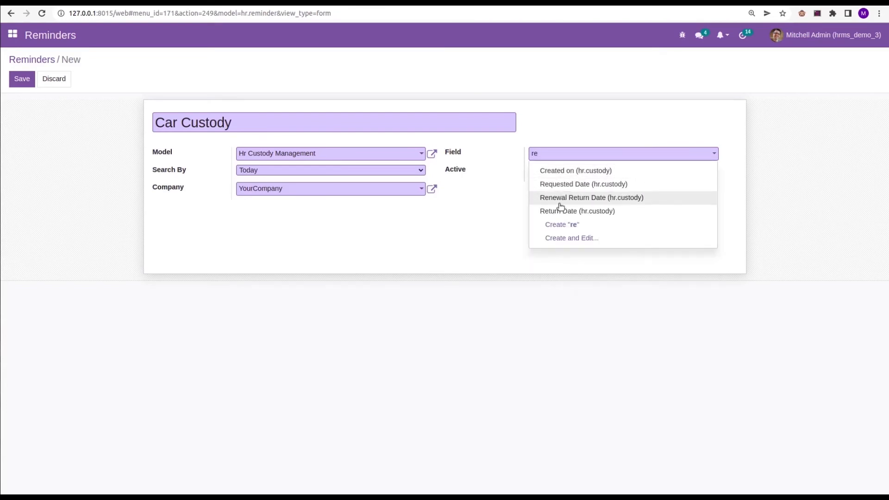
left_click(556, 212)
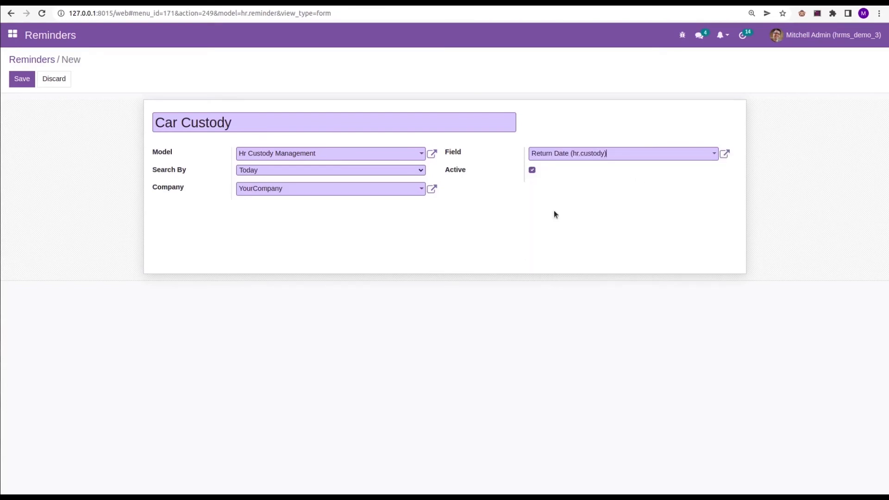
left_click(22, 80)
left_click(38, 61)
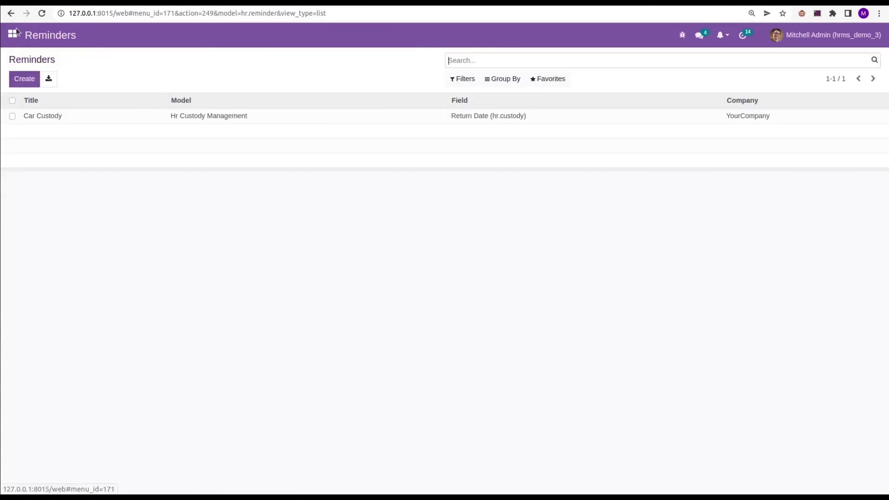
Open the Car Custody reminder from the quick reminders selector, examine its matching custody requests and close them
left_click(721, 35)
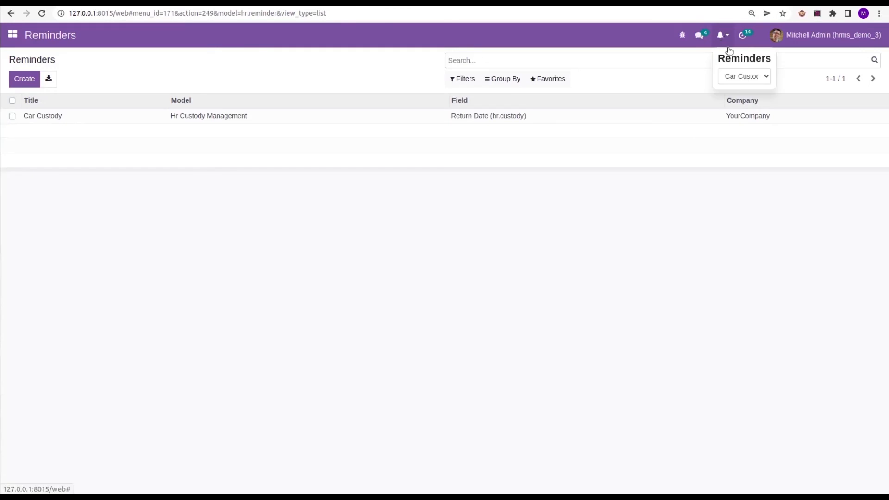
left_click(738, 79)
key("Return")
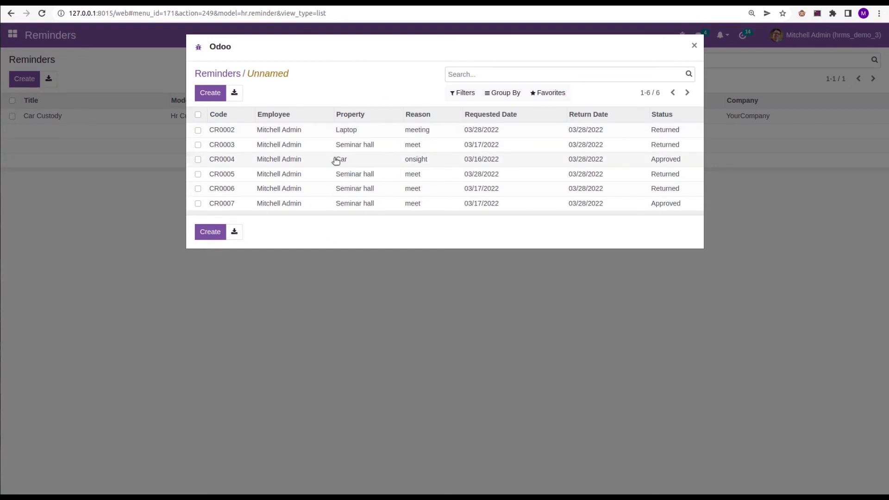
key("Escape")
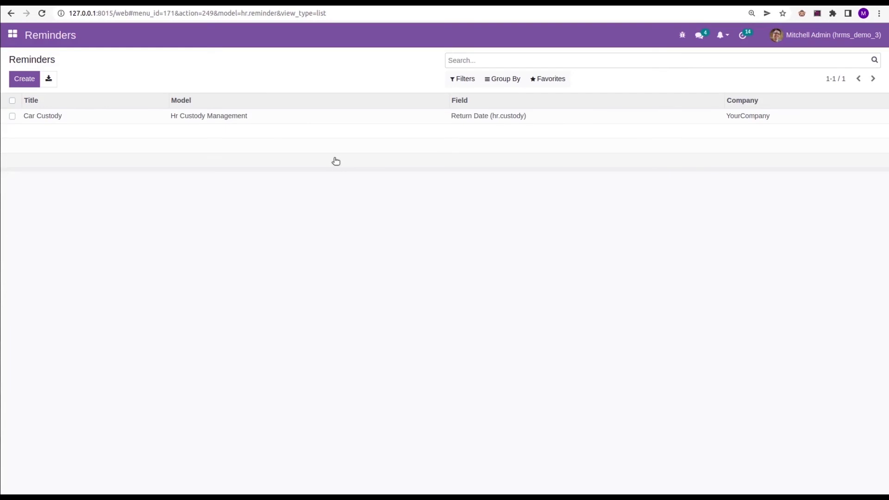